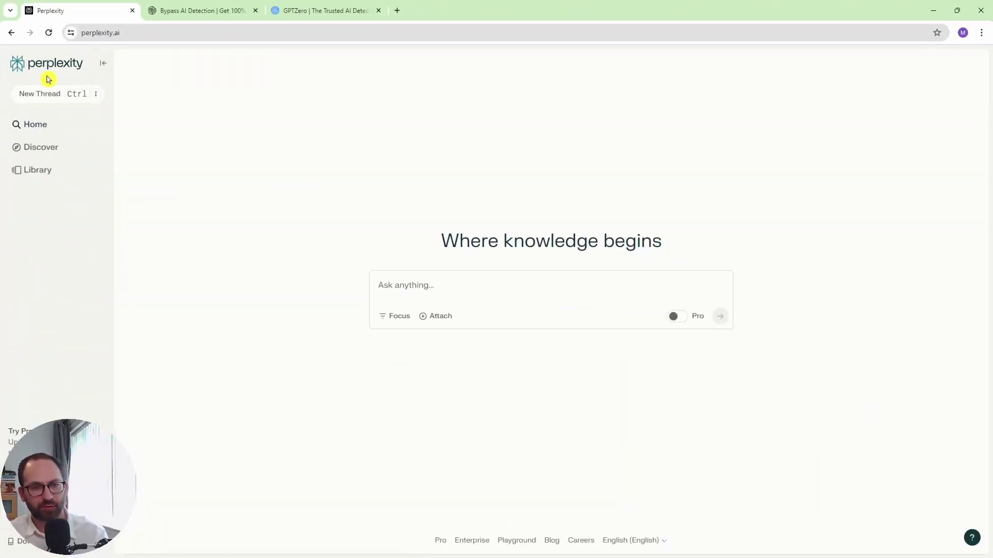
Submit the pasted abstract-outline prompt and review the five-section table of starter sentences
click(405, 285)
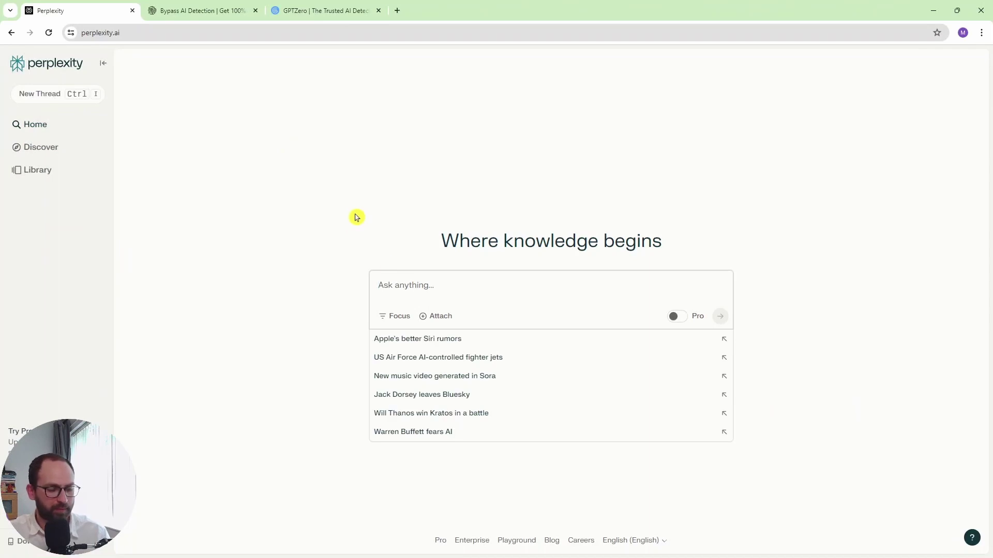
text(Create a structured outline for an abstract in a table format. Include a column called 'starter sentences' and populate it 5 examples per row?)
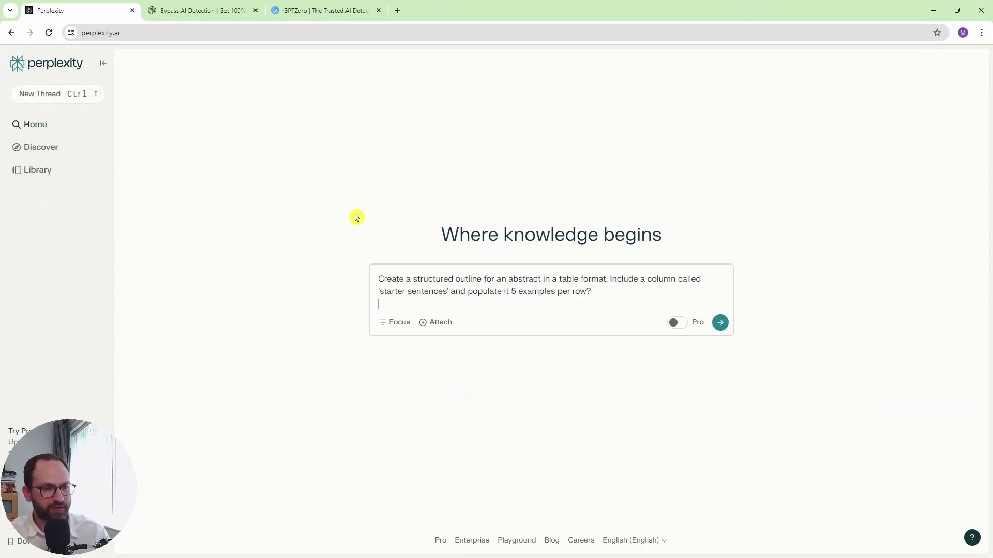
key(Return)
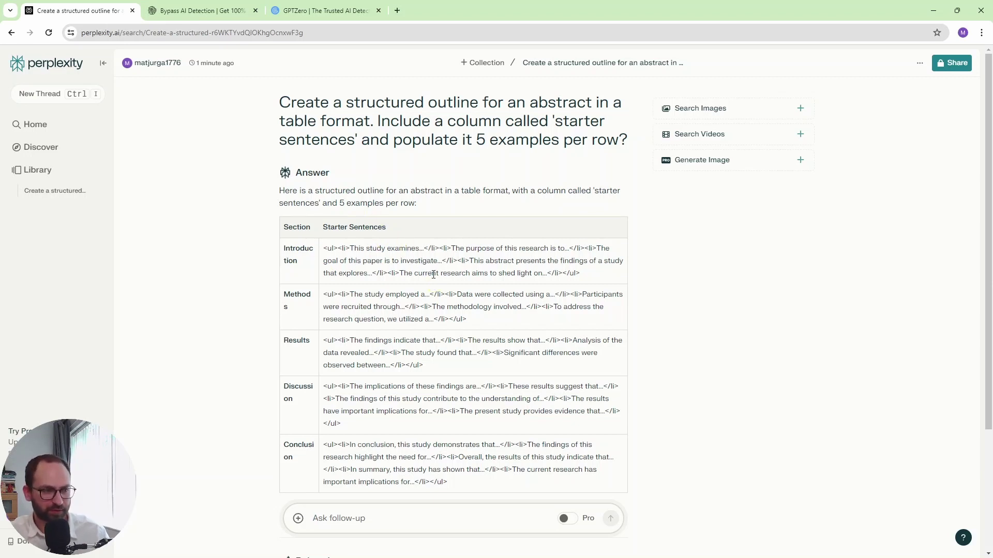
scroll(354, 259, down, 3)
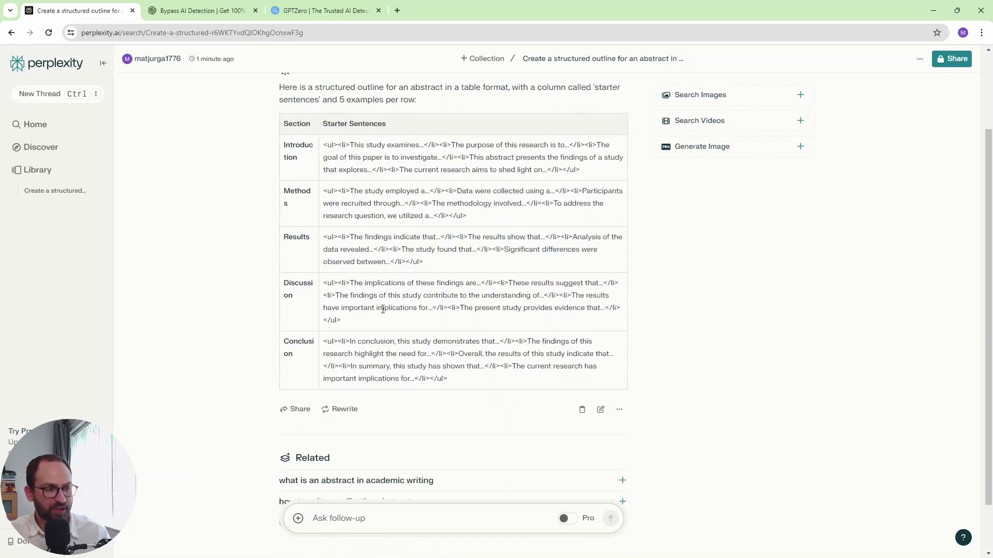
scroll(382, 309, up, 3)
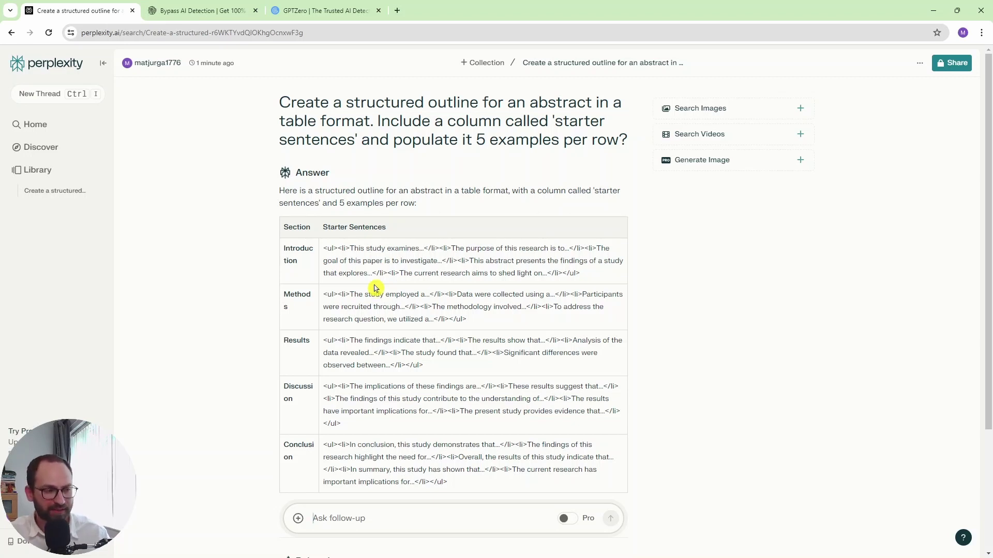
scroll(417, 296, down, 1)
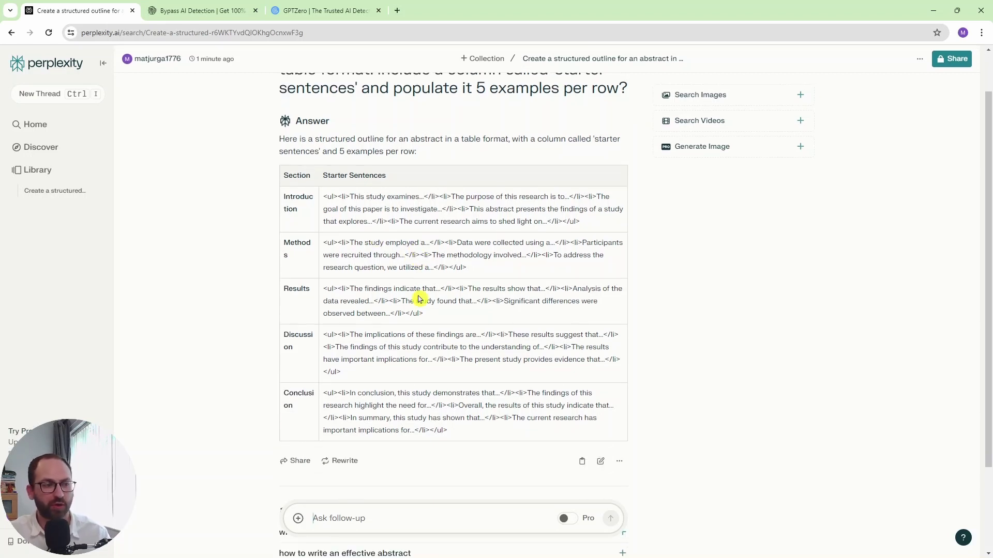
scroll(419, 299, down, 1)
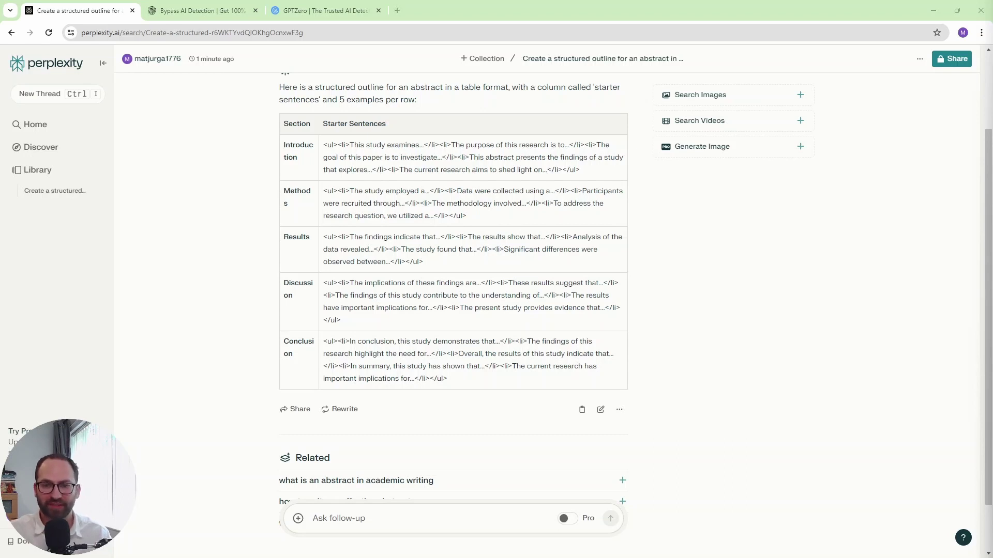
Paste the abstract-writing follow-up prompt and set its word-count placeholder to 150
text(Now use these starter sentences to write a maximum <XX> words-long abstract. The introduction part of the paper should be about <XX>. The methods included <XX>. The main findings were that <XX>, <XX>, and <XX>.  The conclusion is that the results have a wide implications on future research on <XX>. Please provide 7 keywords as well.)
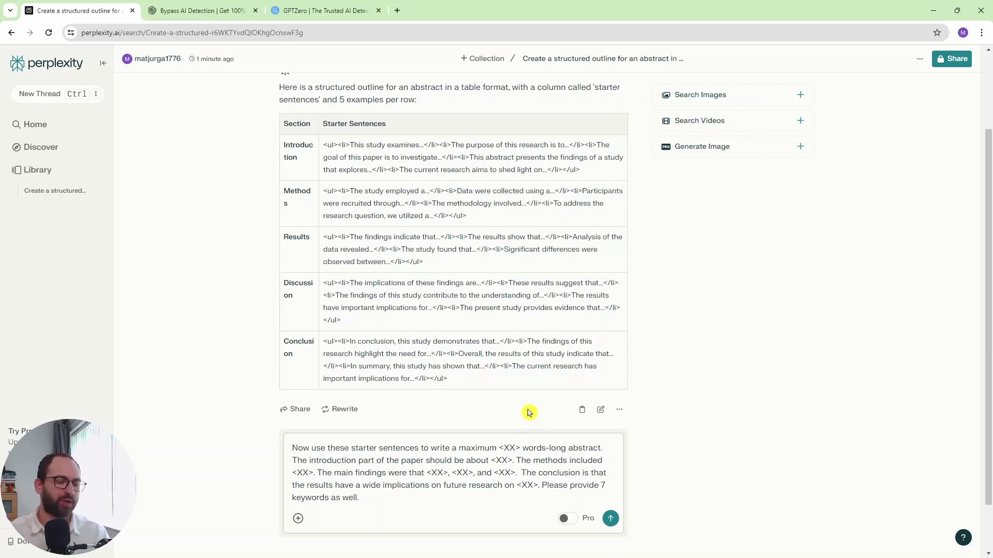
key(shift+Left)
key(shift+Left)
key(shift+Left)
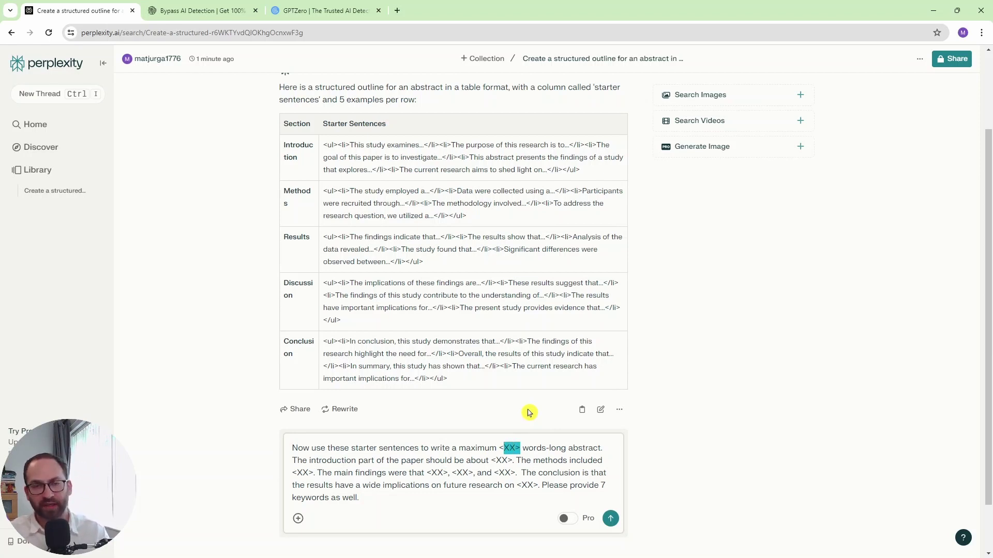
key(shift+Left)
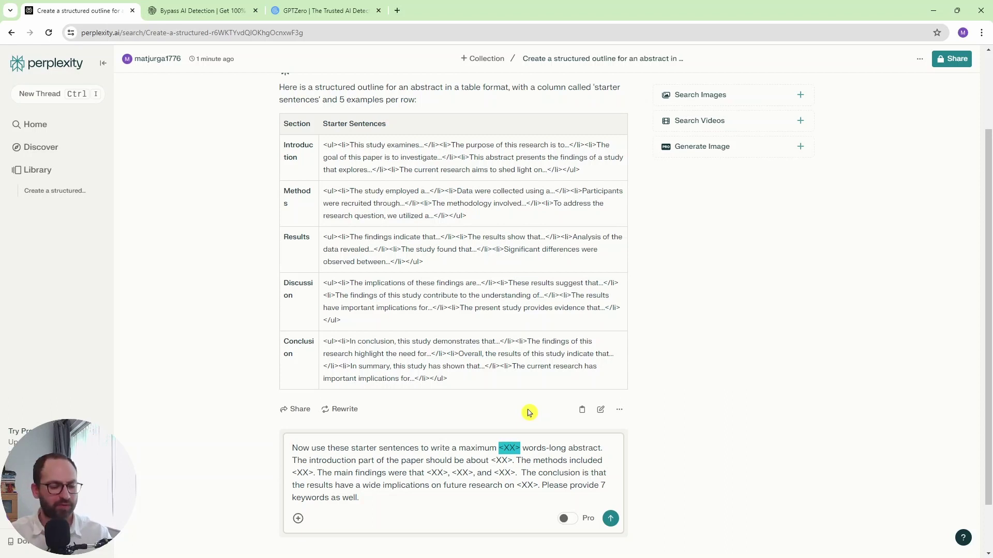
text(150)
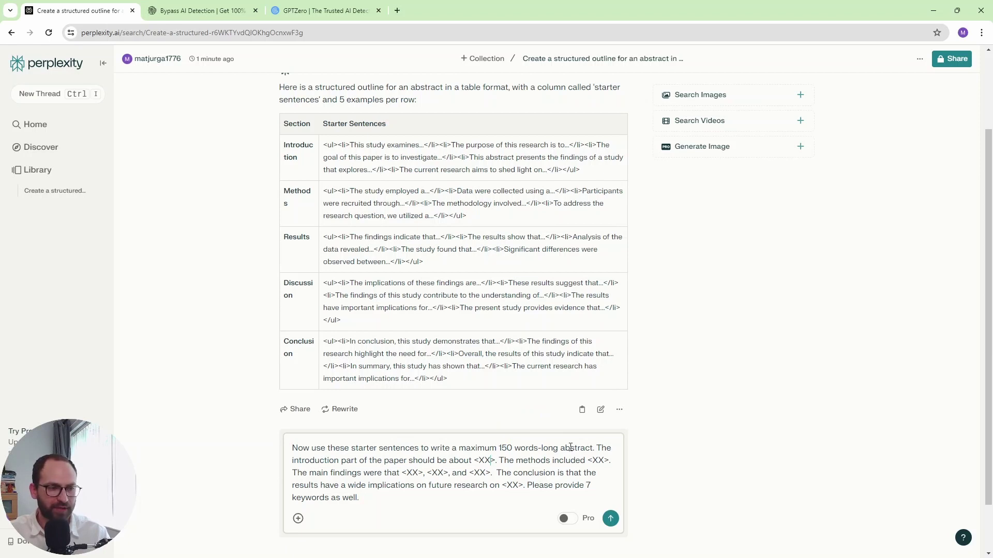
Replace the introduction topic placeholder with 'R-loops' and select the methods placeholder
key(BackSpace)
key(BackSpace)
key(BackSpace)
key(BackSpace)
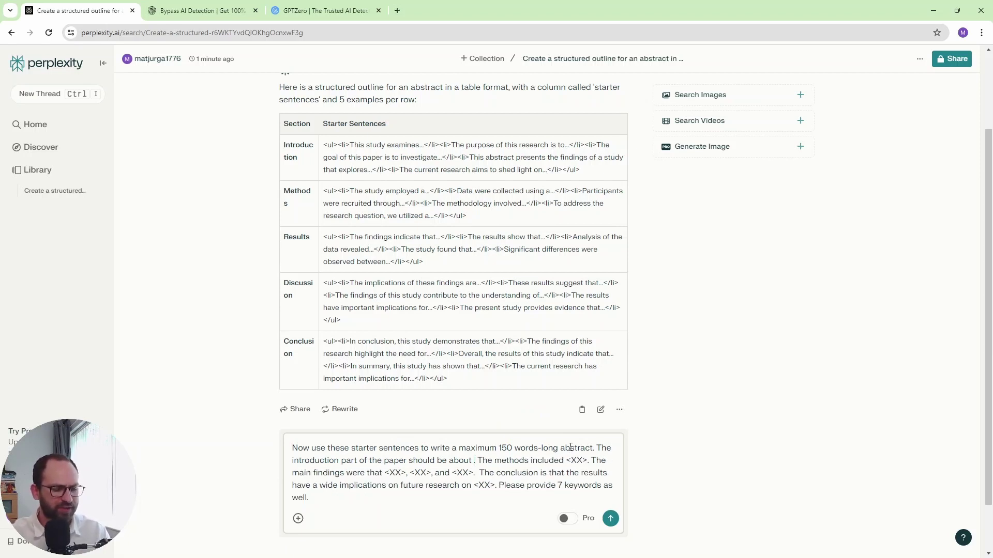
text(R-loops)
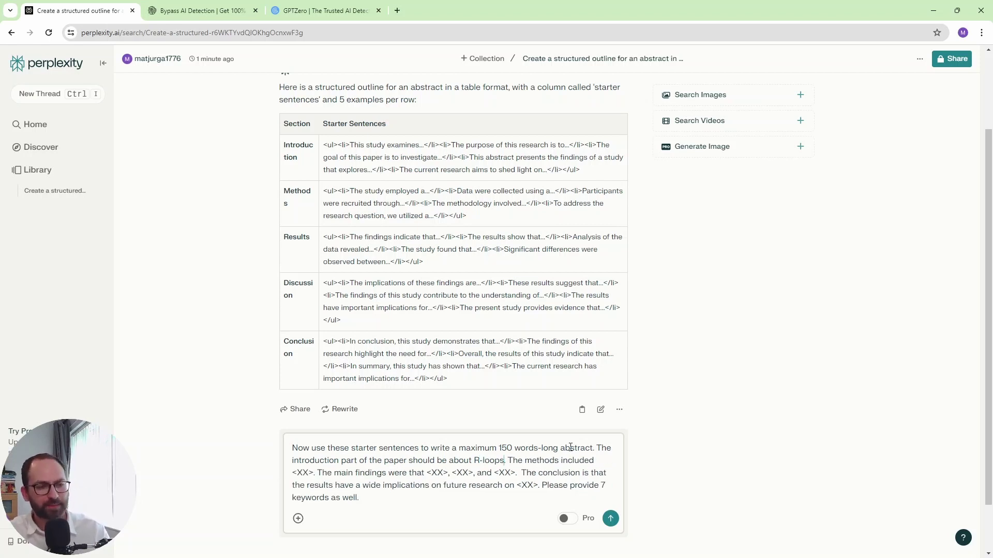
key(Down)
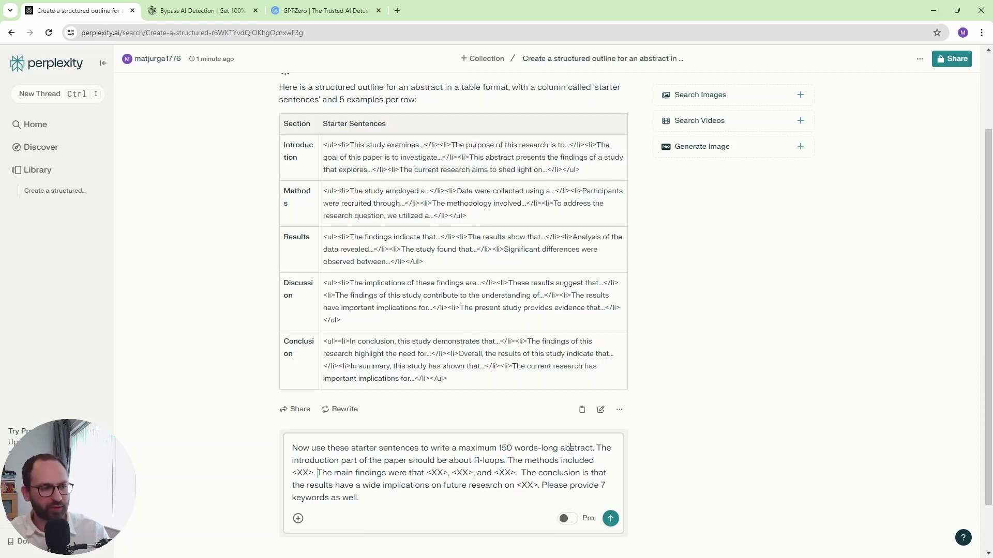
key(Left)
key(Left)
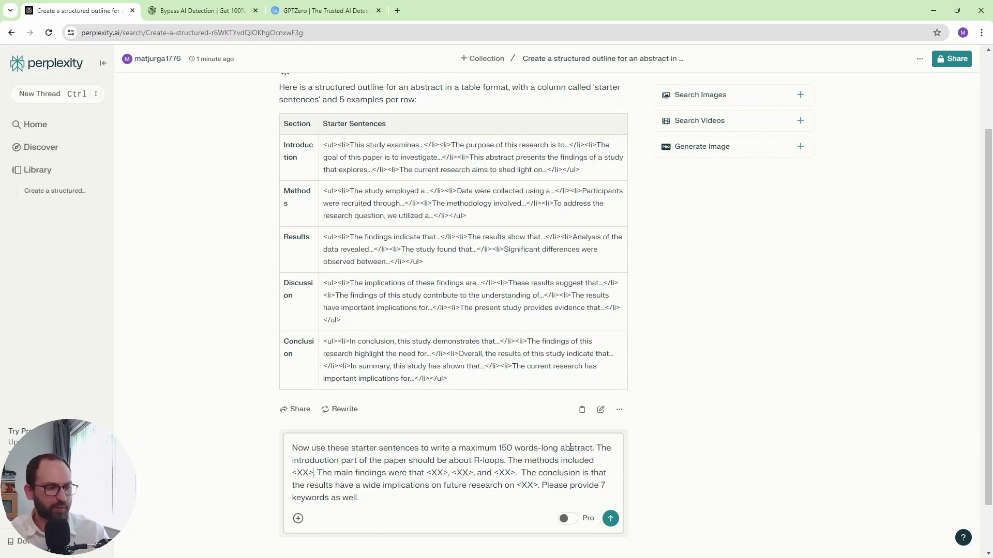
key(shift+Left)
key(shift+Left)
key(shift+Left)
key(shift+Left)
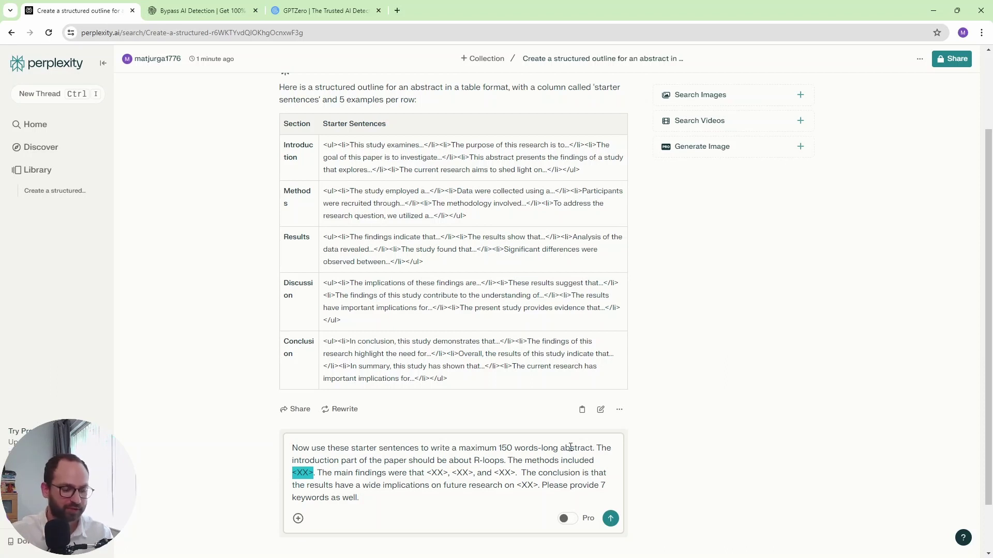
Replace the methods placeholder with 'multiple human cell lines'
key(BackSpace)
text(multiple )
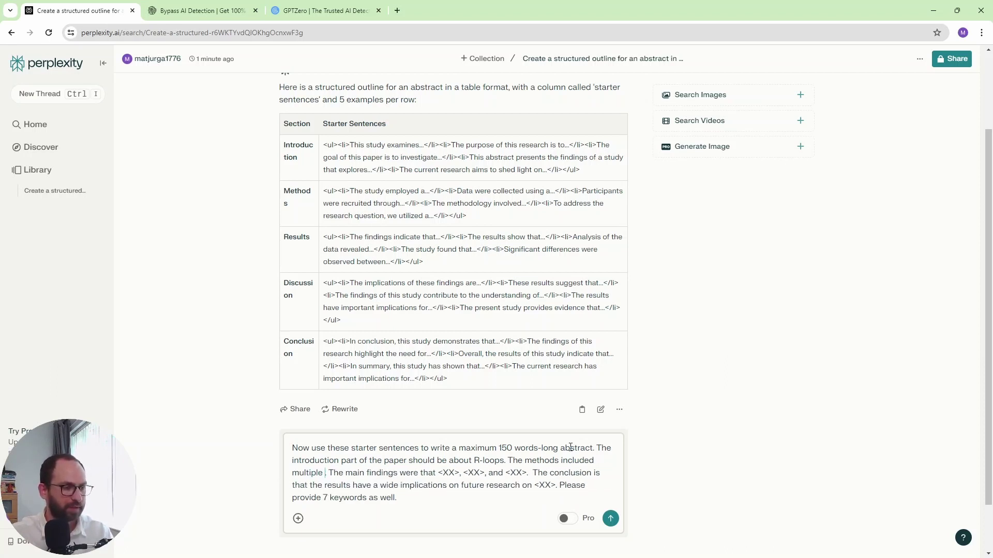
text(human cell)
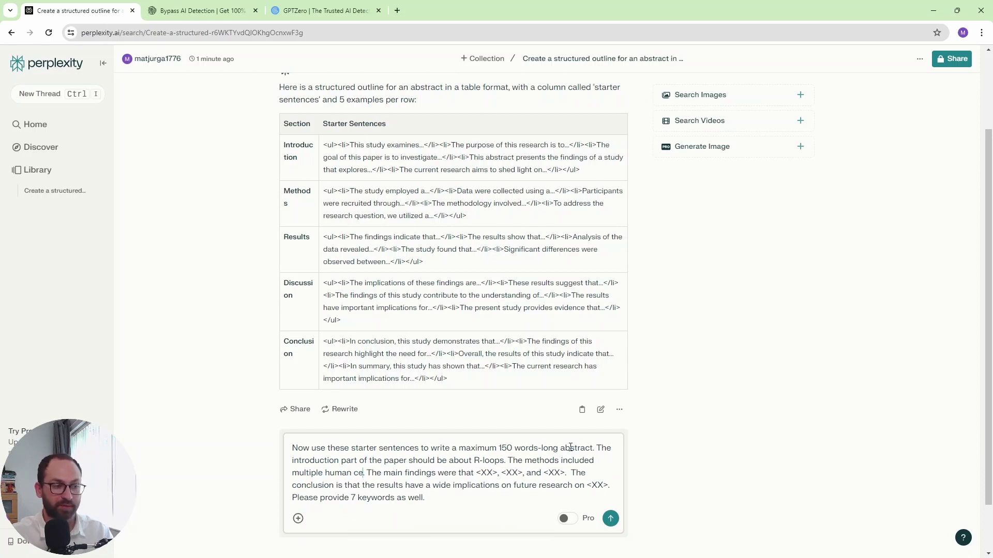
text( lines.)
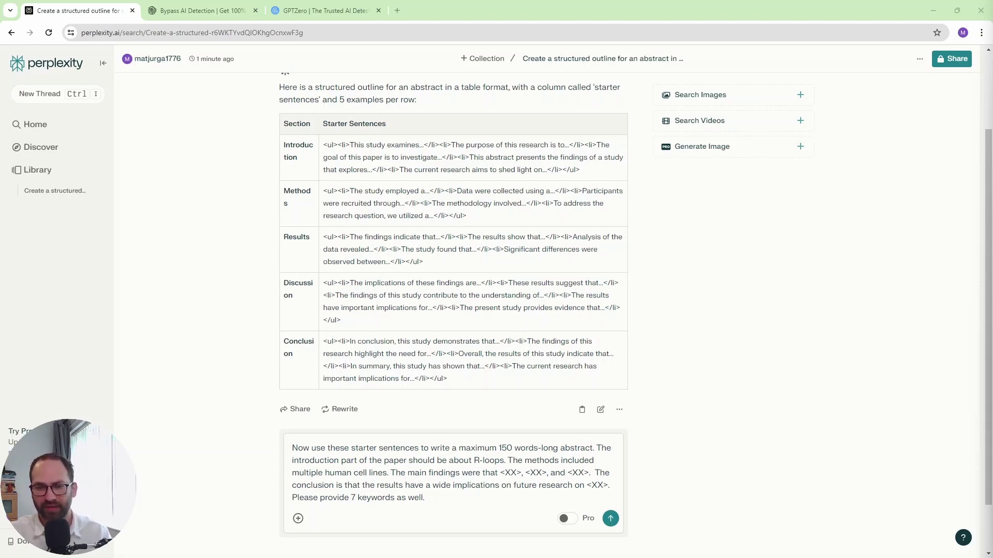
Paste the USP11/KEAP1 findings sentence over the findings placeholders and add a comma after SETX
drag(500, 472, 588, 473)
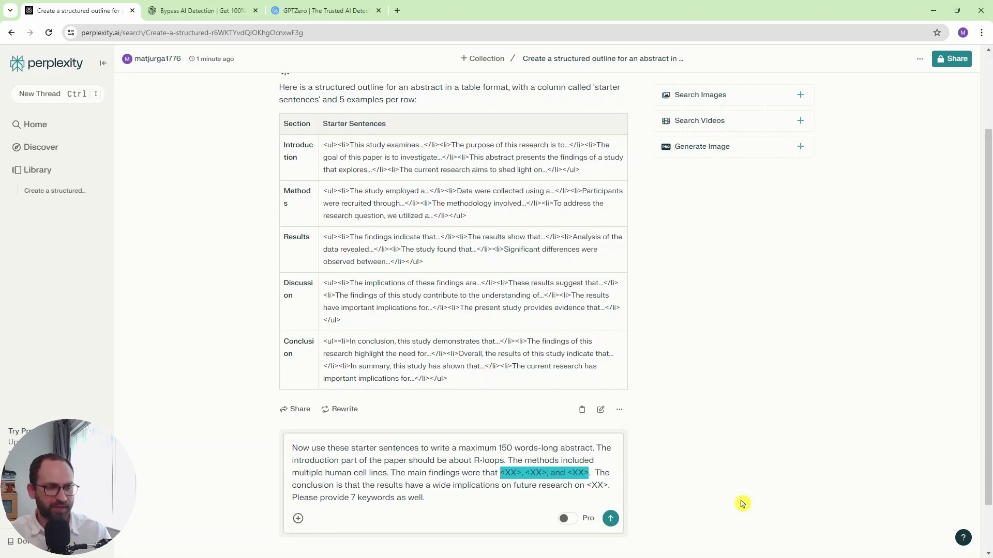
text(usp11 and keap1 regulate stability of setx, loss of UPS11 triggers K-48 degradation of SETX, which can be rescued by overexpression of KEAP1)
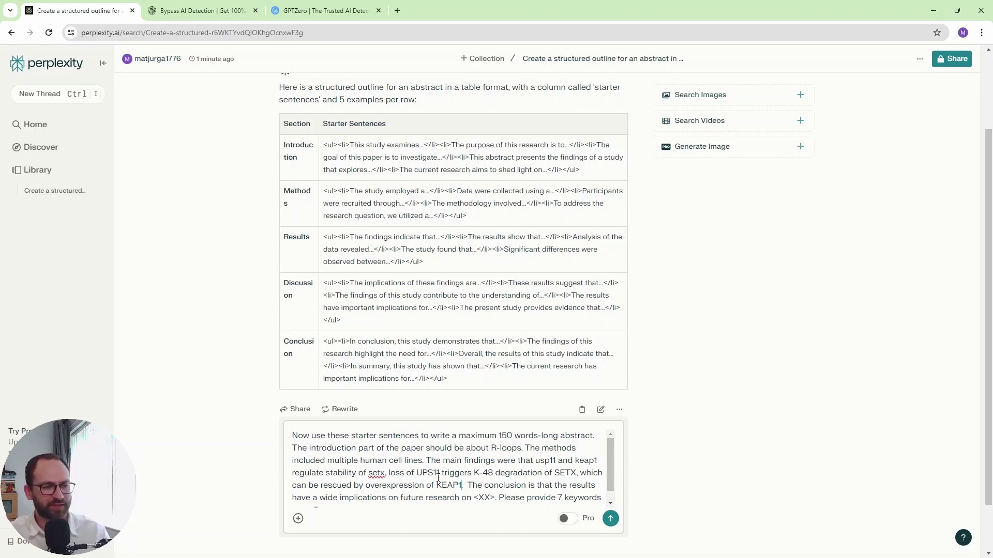
click(576, 473)
text(,)
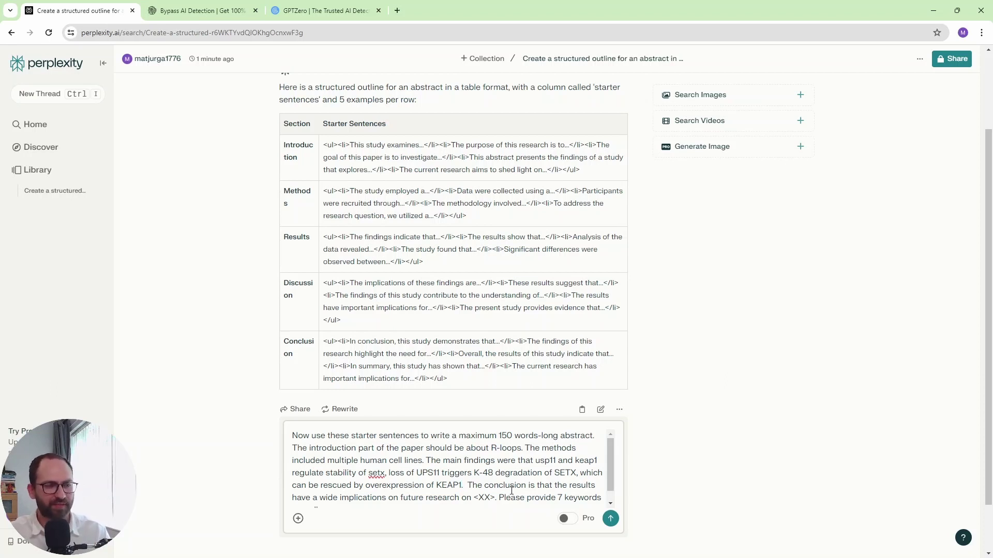
Fill the conclusion's future-research placeholder with 'r-loop'
click(319, 497)
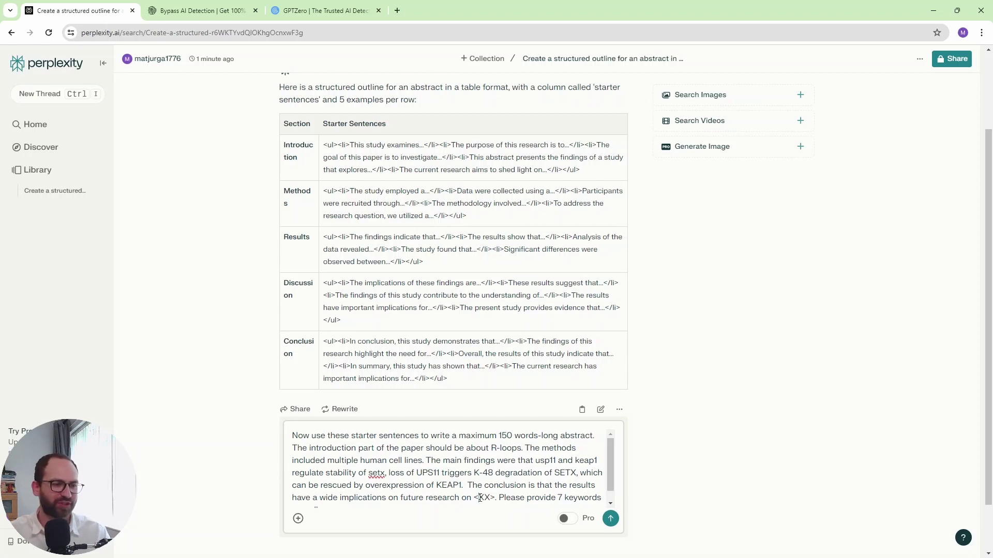
key(shift+Right)
key(shift+Right)
key(shift+Right)
key(shift+Right)
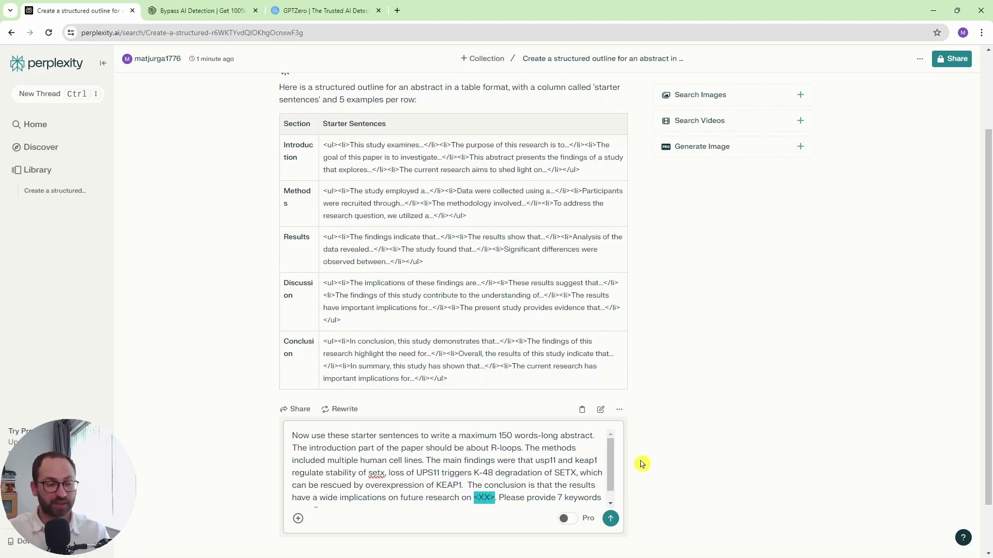
text(r-loop)
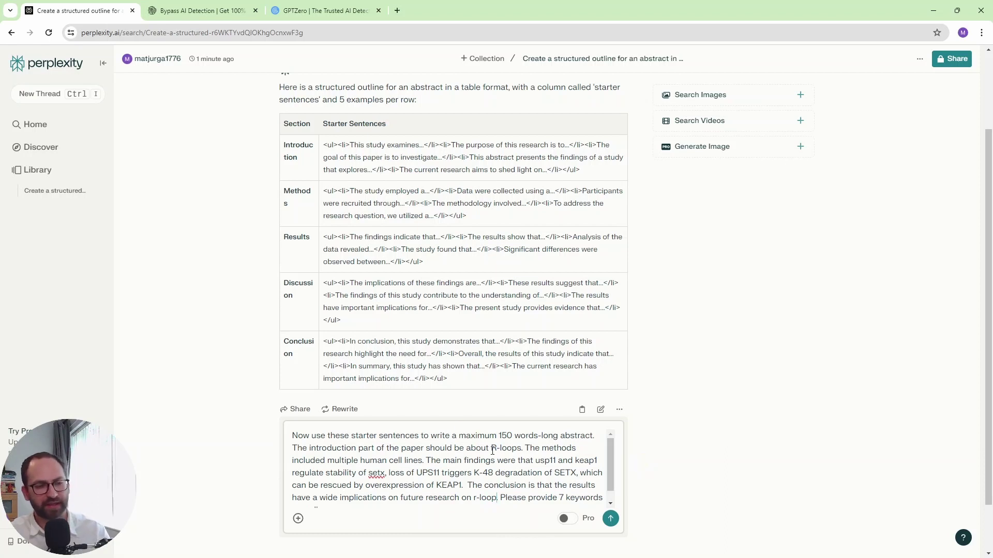
scroll(493, 451, down, 1)
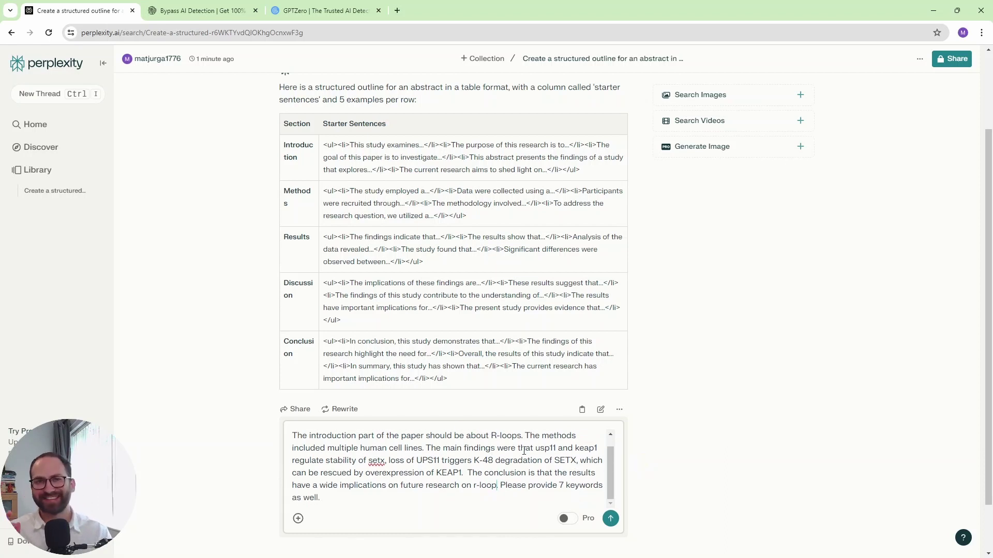
Submit the request and read the generated SETX/R-loop homeostasis abstract and its keywords
click(610, 519)
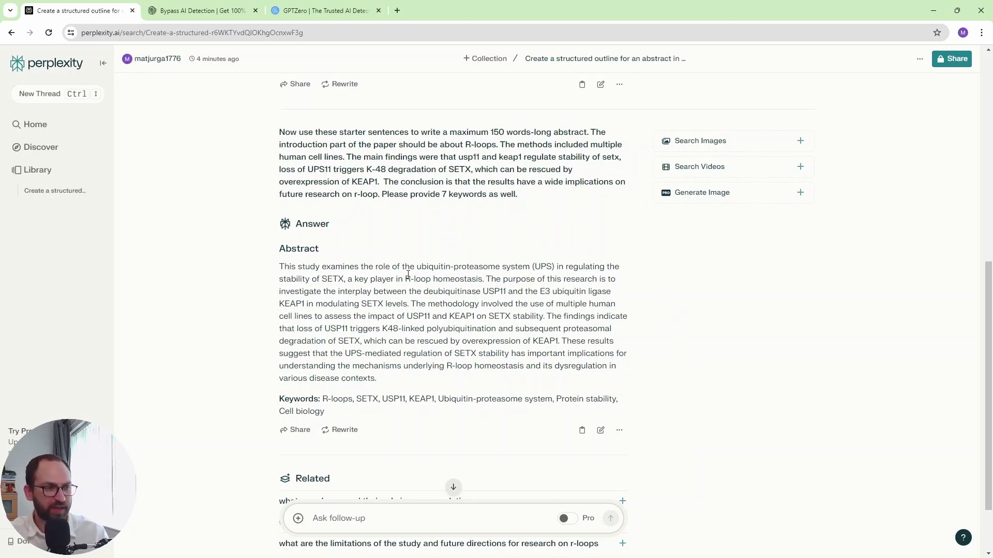
drag(427, 266, 530, 267)
click(537, 266)
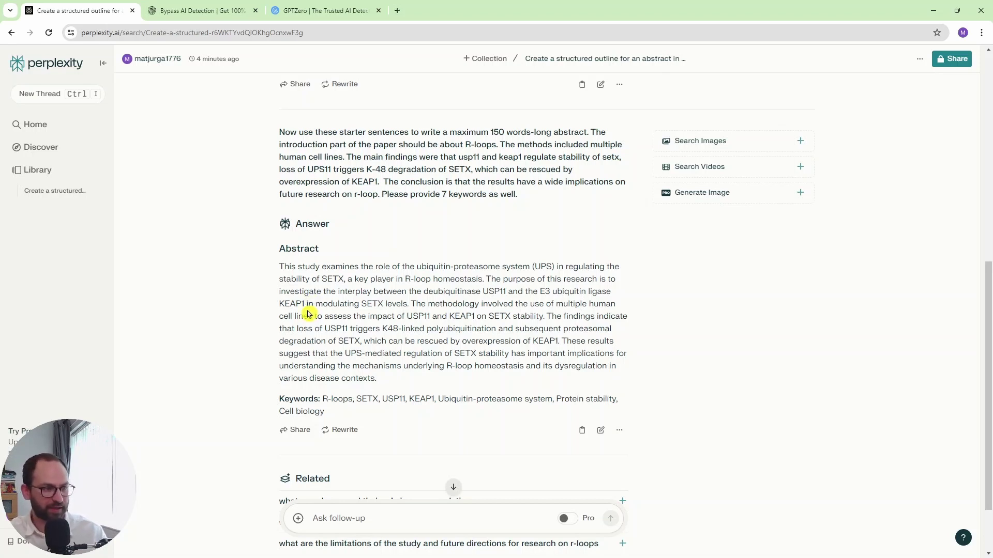
drag(442, 334, 504, 330)
click(367, 362)
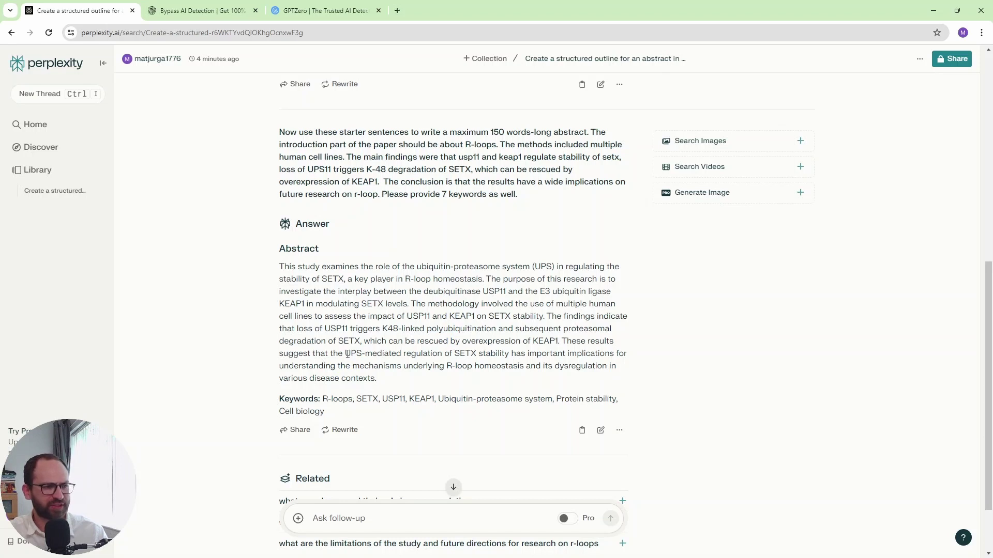
drag(345, 355, 491, 366)
click(496, 367)
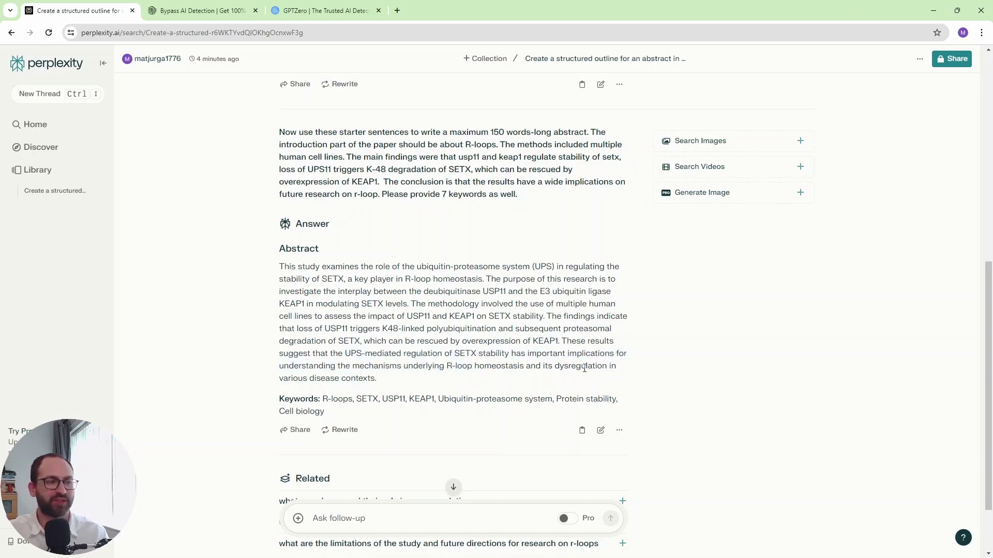
drag(266, 390, 391, 388)
click(389, 387)
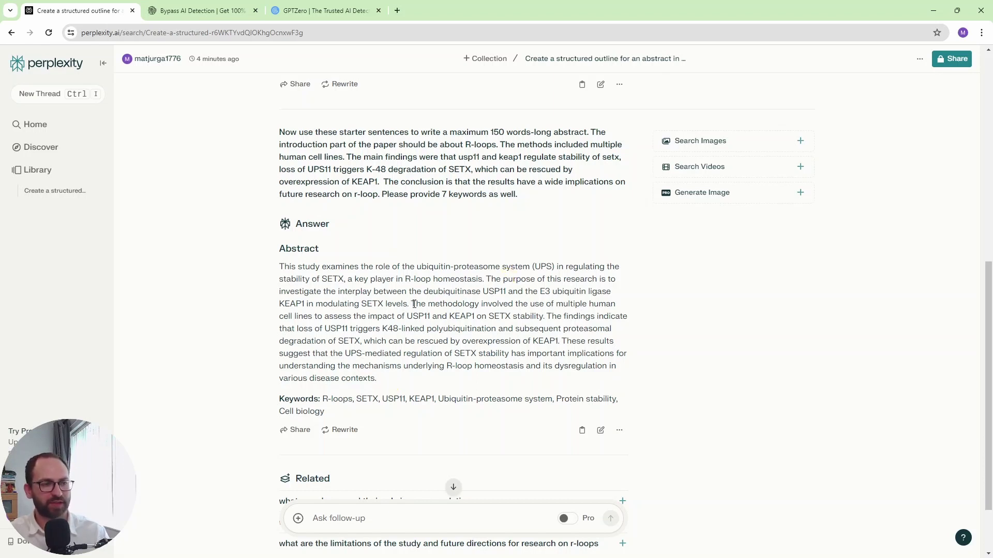
drag(413, 304, 486, 315)
click(489, 313)
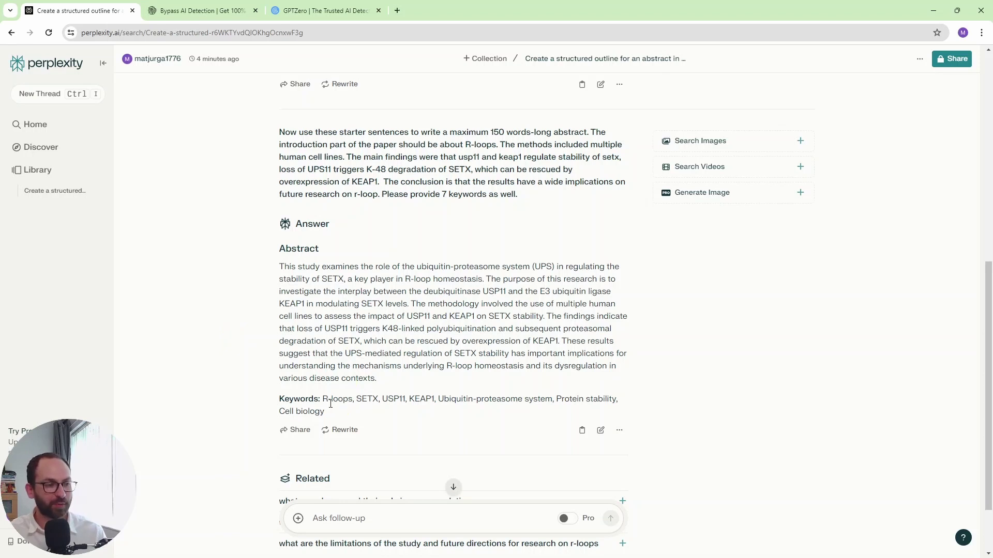
Review the keywords list, then select the entire USP11/SETX abstract paragraph
drag(327, 400, 401, 417)
click(400, 417)
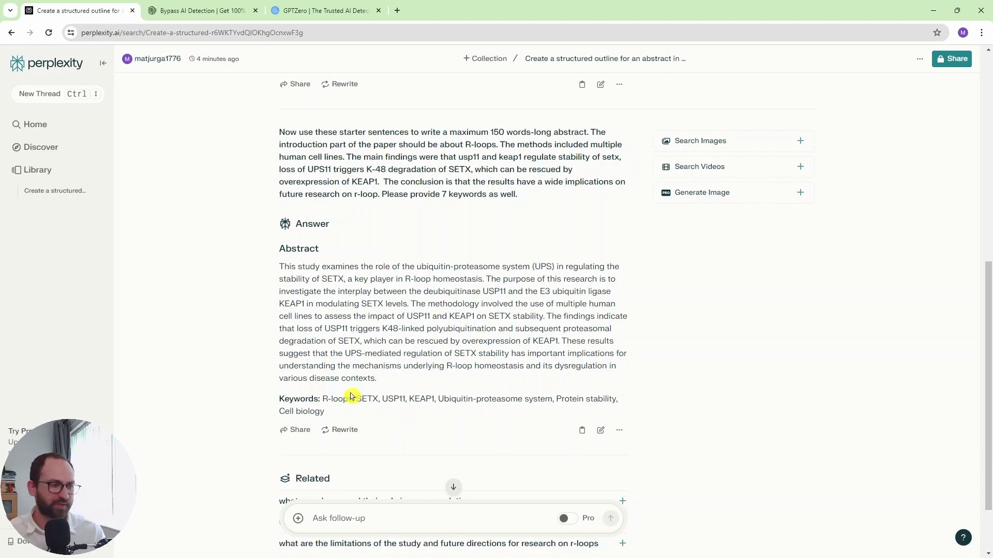
drag(339, 399, 376, 413)
click(376, 413)
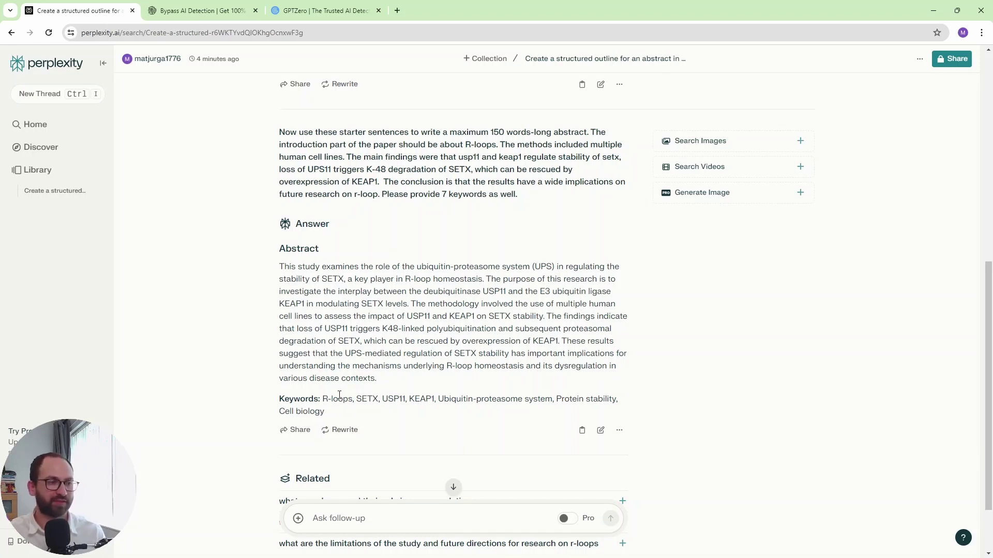
drag(339, 399, 370, 411)
click(370, 412)
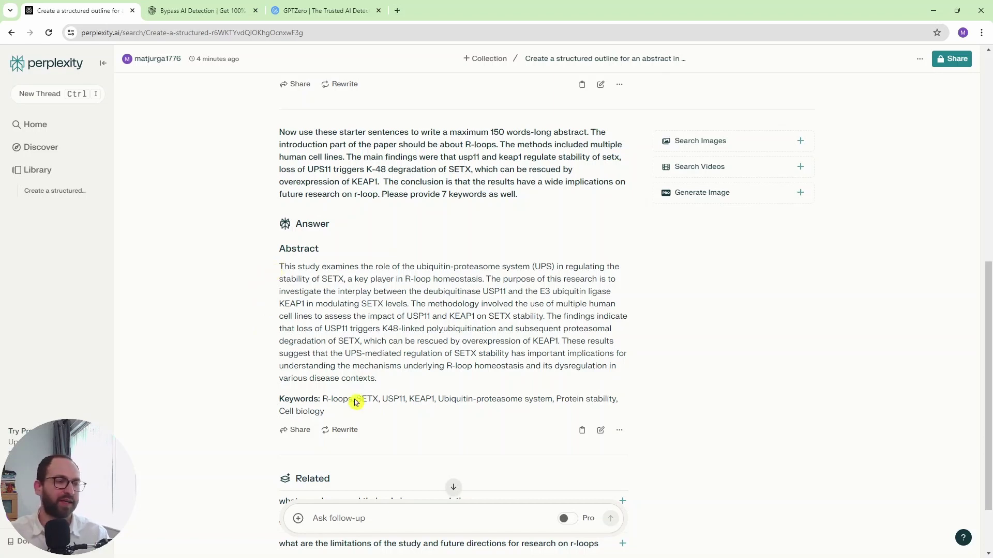
drag(388, 381, 266, 273)
key(ctrl+c)
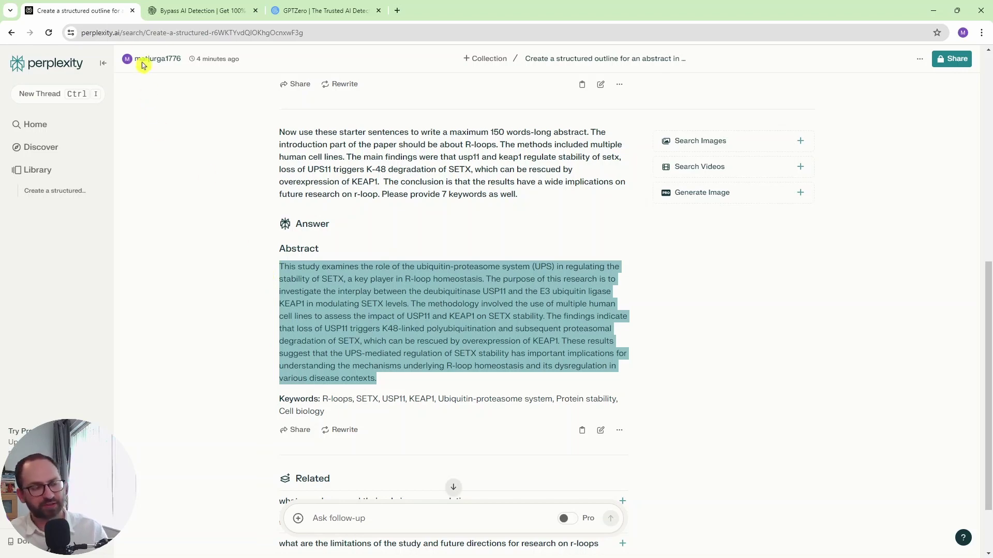
Paste the abstract into StealthWriter, clearing stray digits first, and humanize it
click(186, 7)
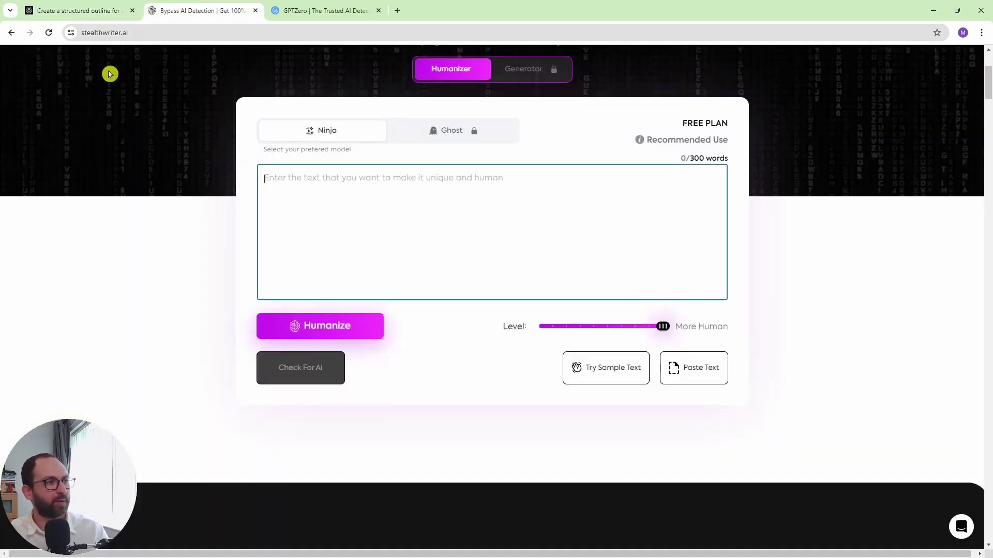
text(1111)
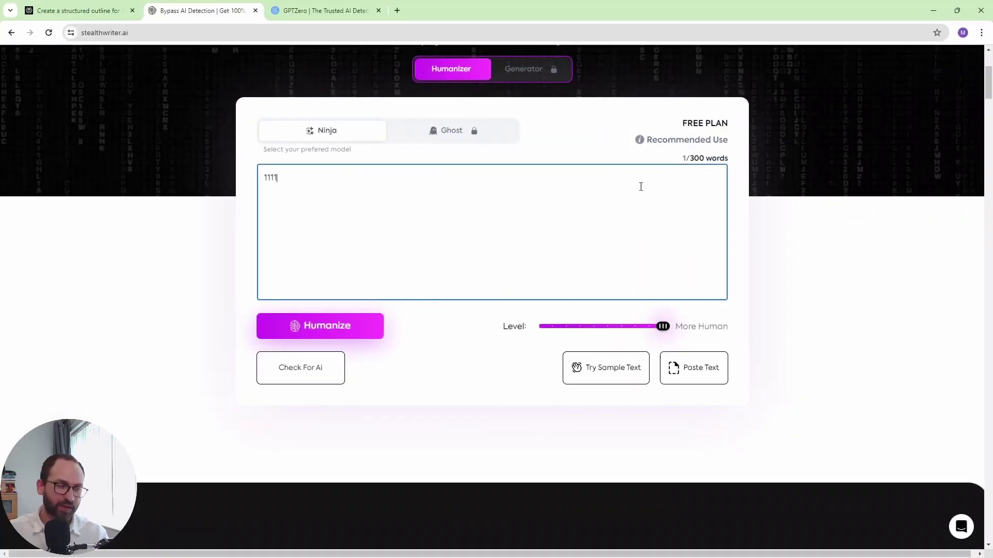
drag(395, 188, 211, 181)
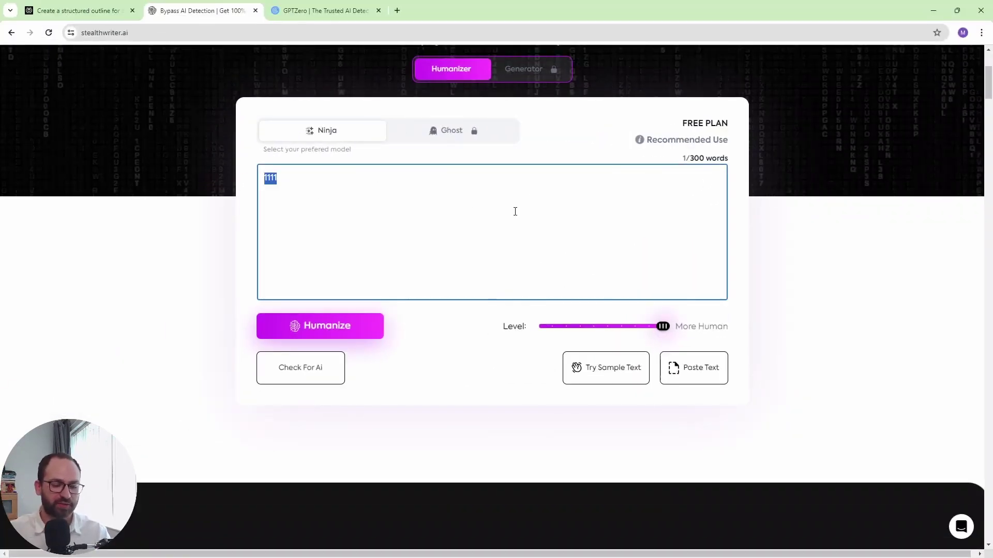
key(BackSpace)
key(ctrl+v)
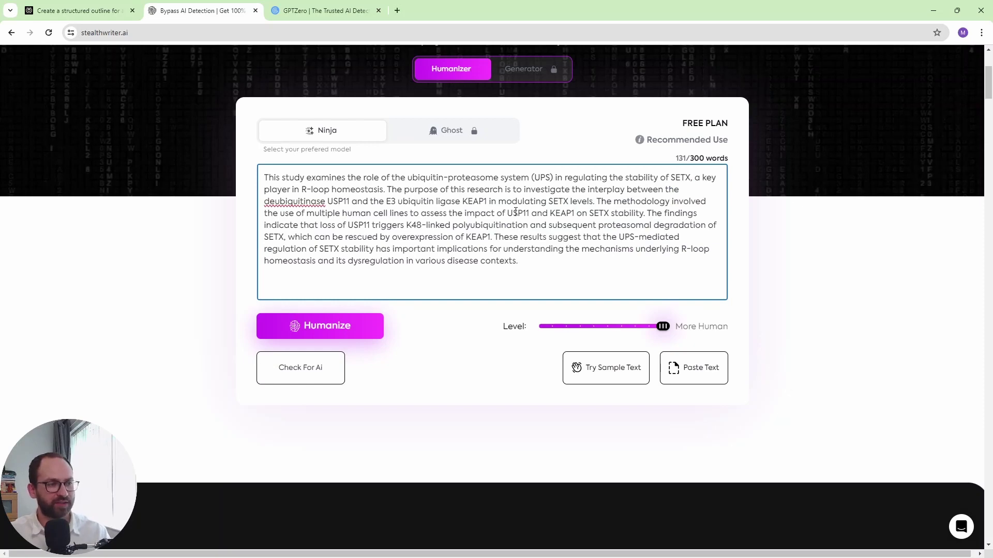
click(322, 335)
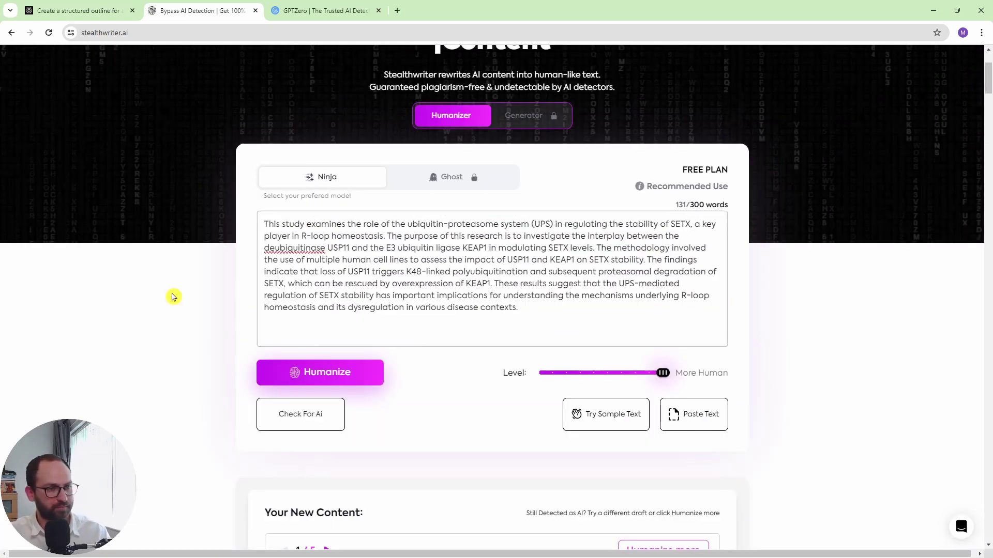
Browse all five humanized drafts and copy the first draft
scroll(173, 297, down, 6)
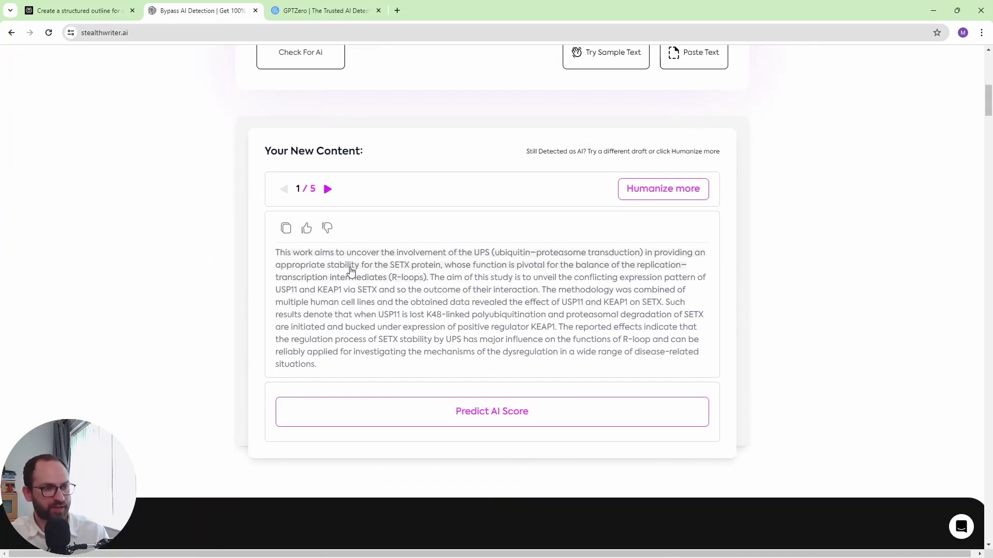
click(327, 190)
click(328, 190)
click(327, 190)
click(328, 189)
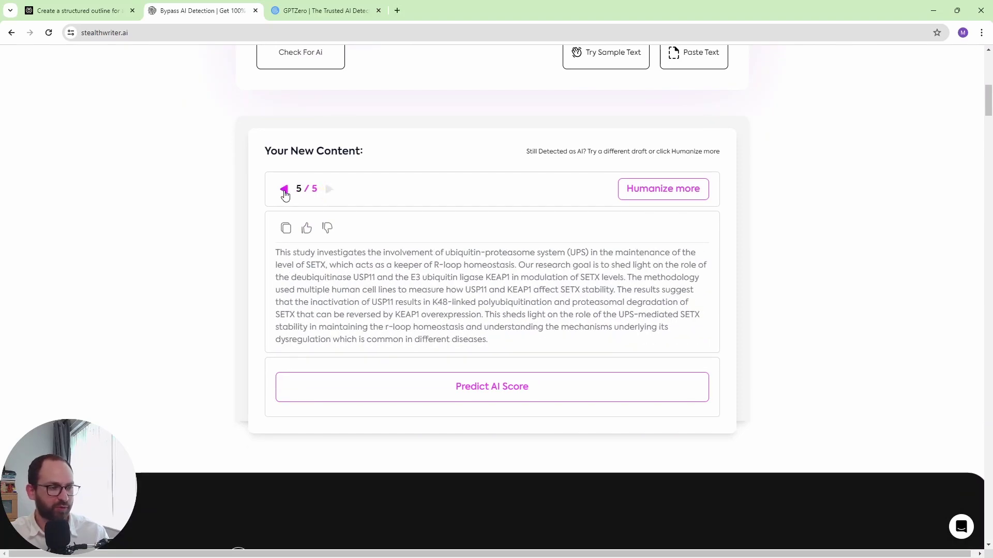
click(284, 190)
click(285, 190)
click(285, 189)
click(285, 190)
click(285, 229)
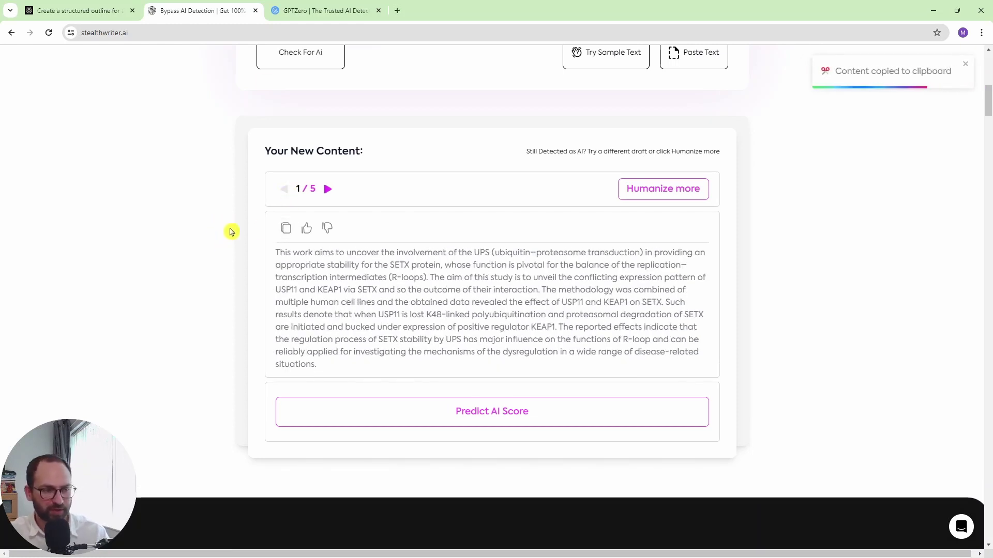
Paste the humanized abstract into GPTZero and run the AI-detection scan
click(315, 11)
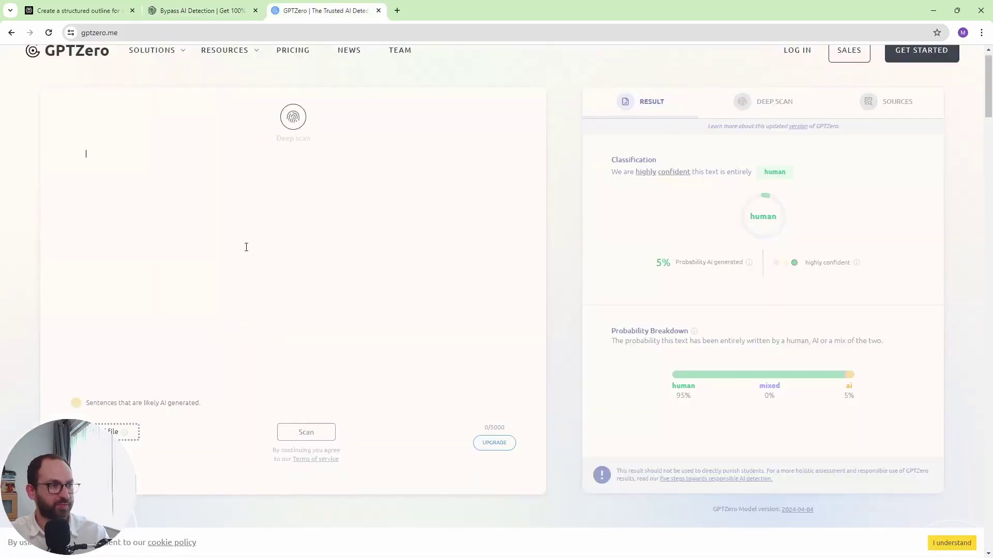
key(ctrl+v)
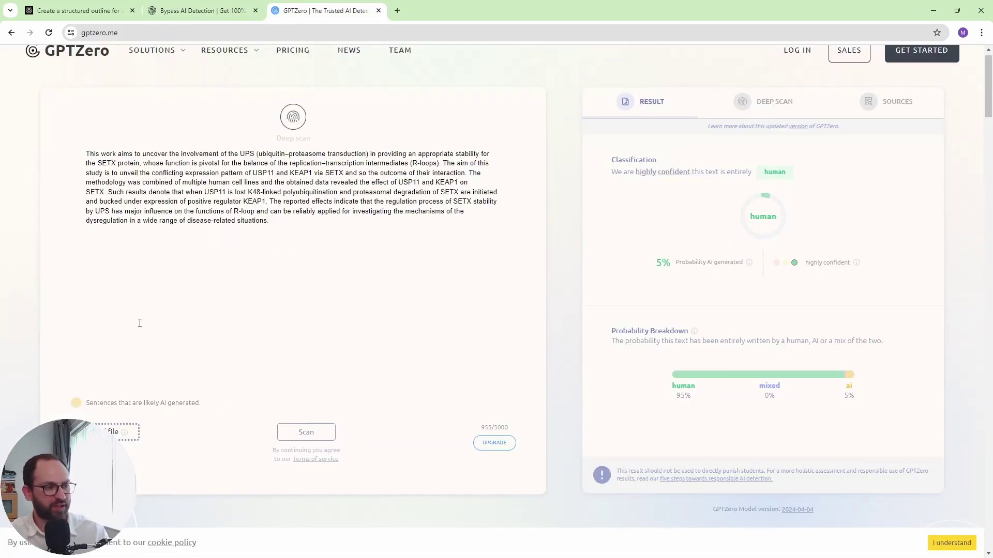
click(289, 418)
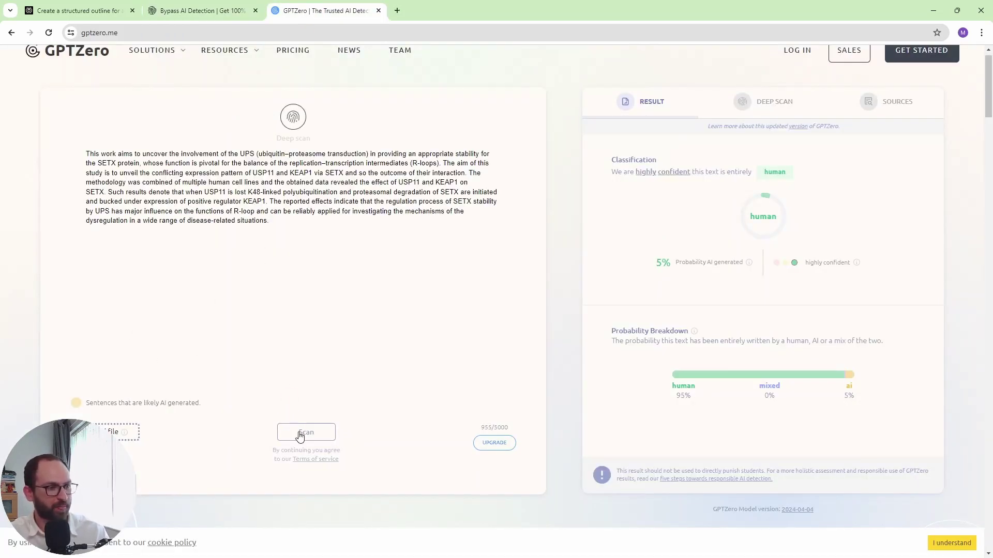
Replace the detector's text with a fresh paste of the humanized abstract
click(288, 306)
key(ctrl+a)
key(BackSpace)
key(ctrl+v)
key(ctrl+a)
key(ctrl+v)
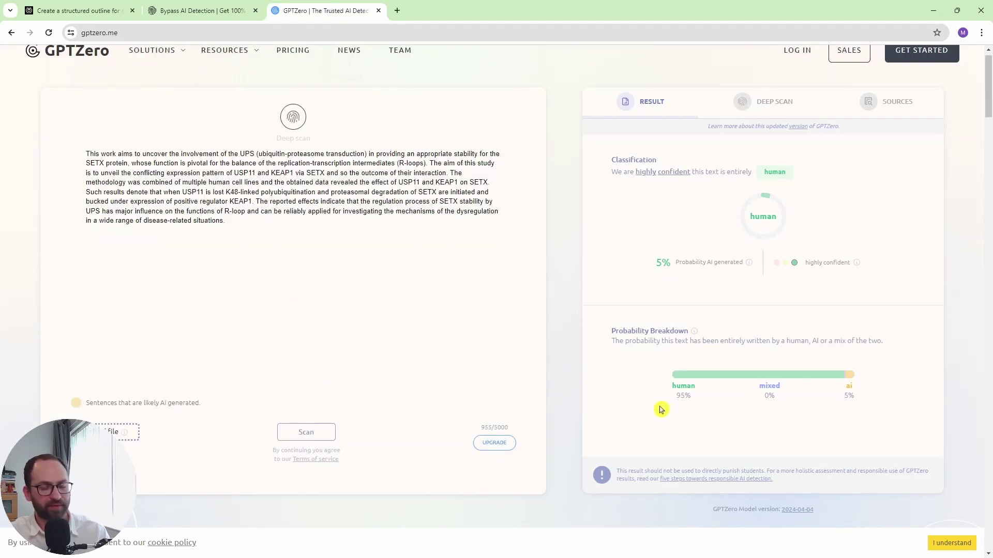